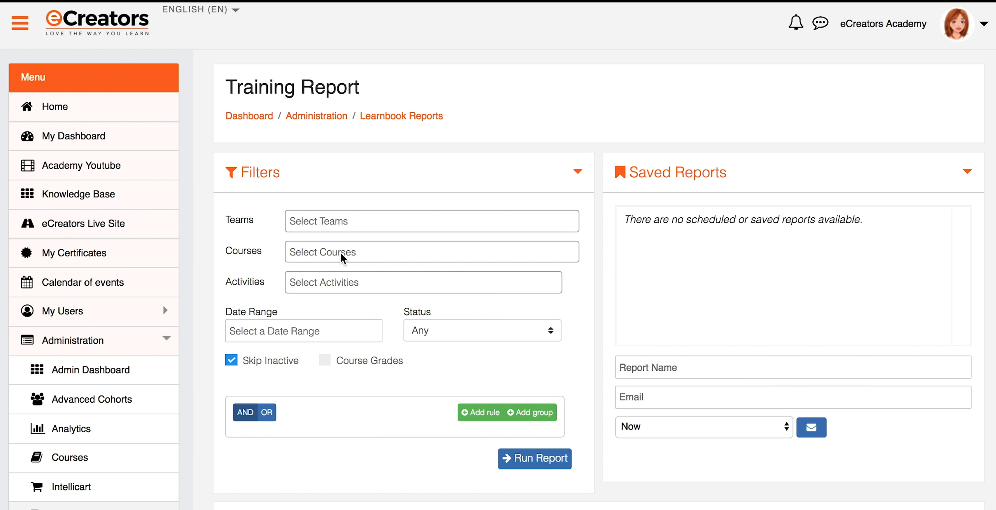
Go from the home page through the Administration menu to the Training Report page.
click(58, 106)
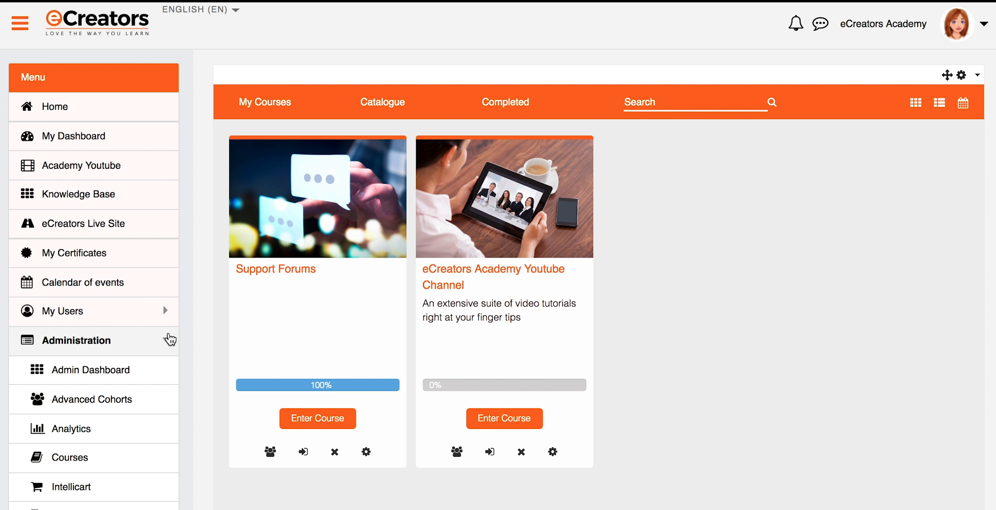
click(170, 339)
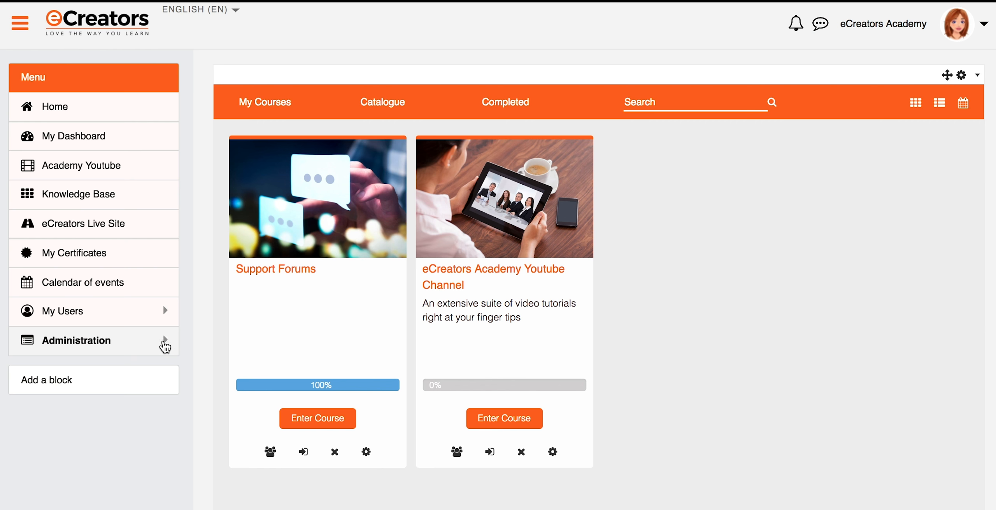
click(166, 341)
scroll(127, 375, down, 3)
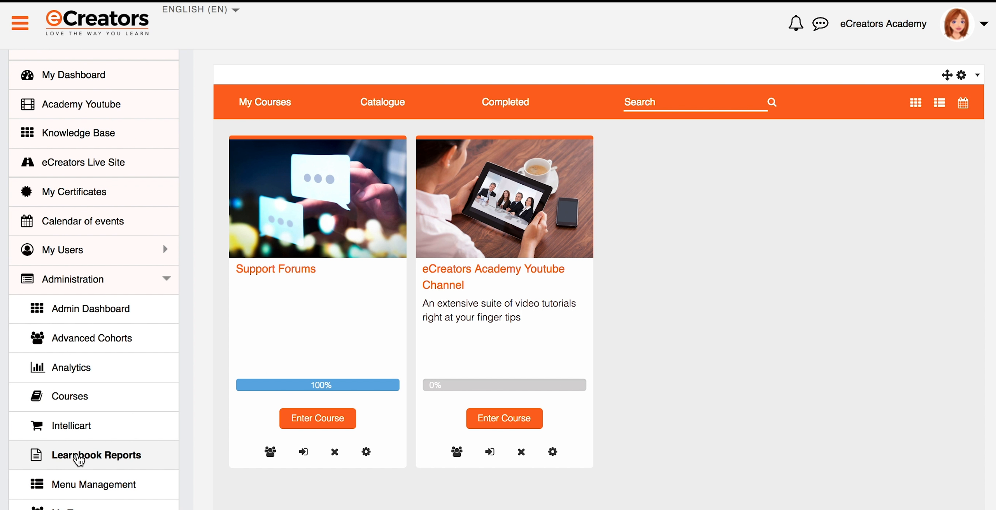
click(79, 458)
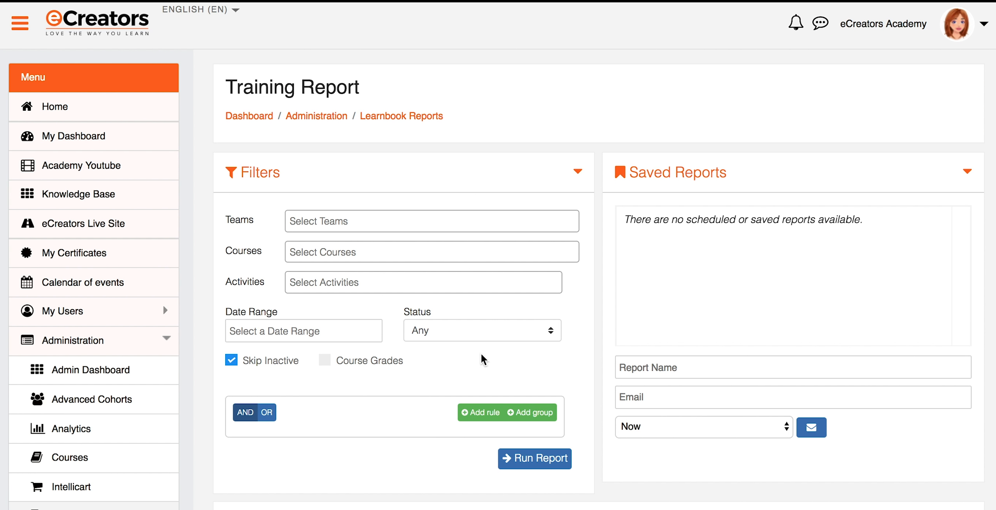
scroll(585, 309, down, 2)
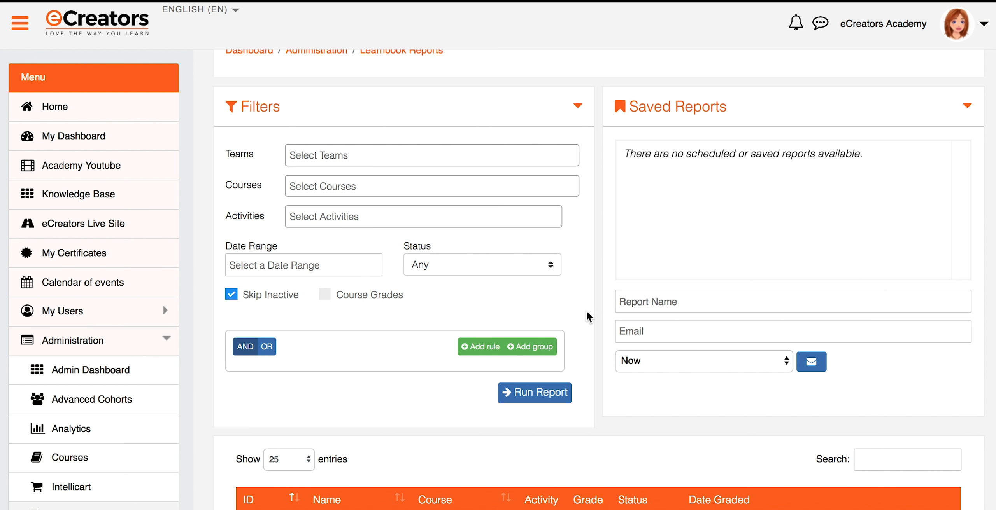
scroll(586, 310, up, 1)
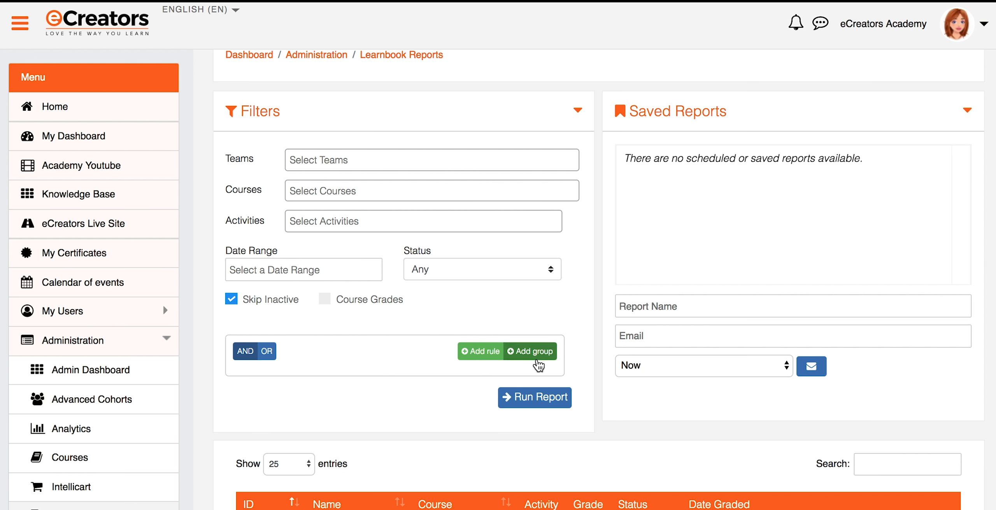
scroll(509, 380, up, 1)
scroll(508, 379, down, 3)
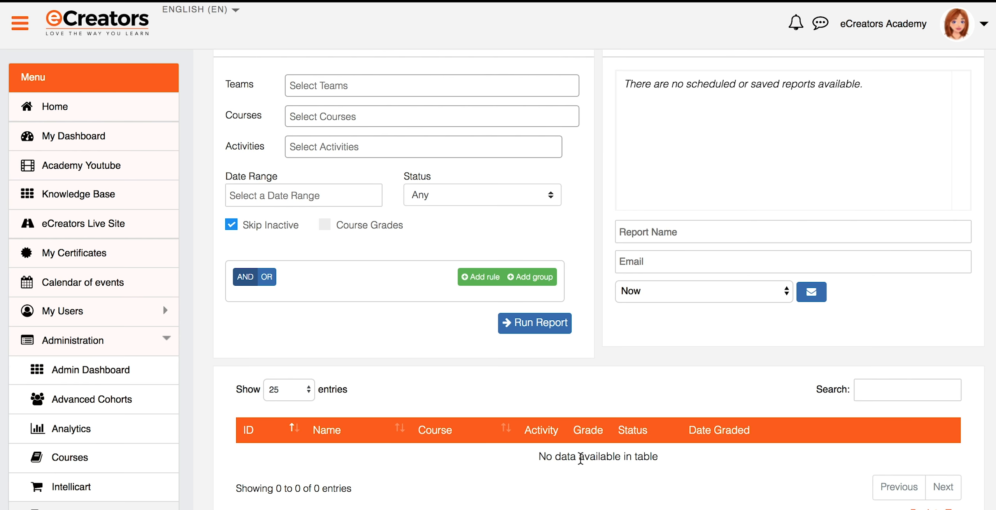
scroll(579, 457, up, 3)
scroll(578, 458, up, 1)
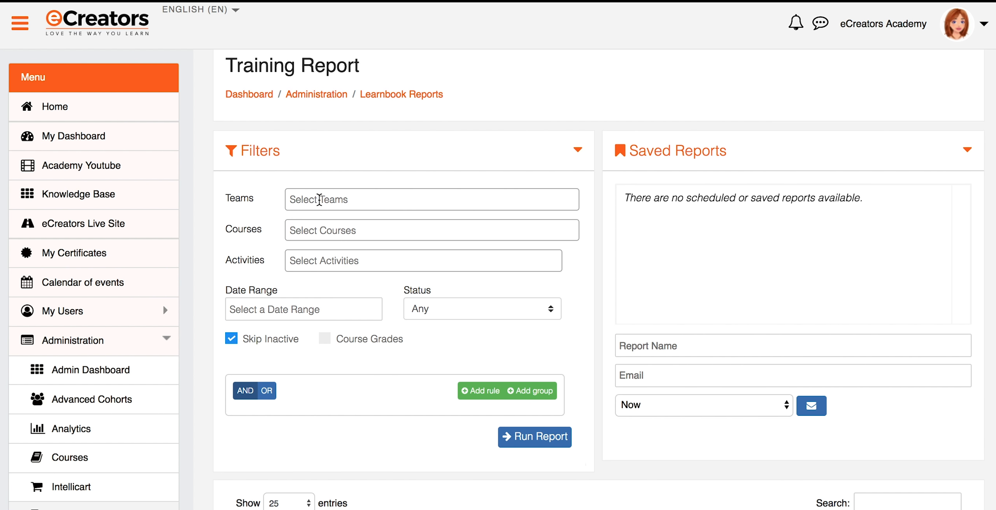
Set the Teams filter to All Users (23/24), leaving Courses and Activities unselected.
click(319, 199)
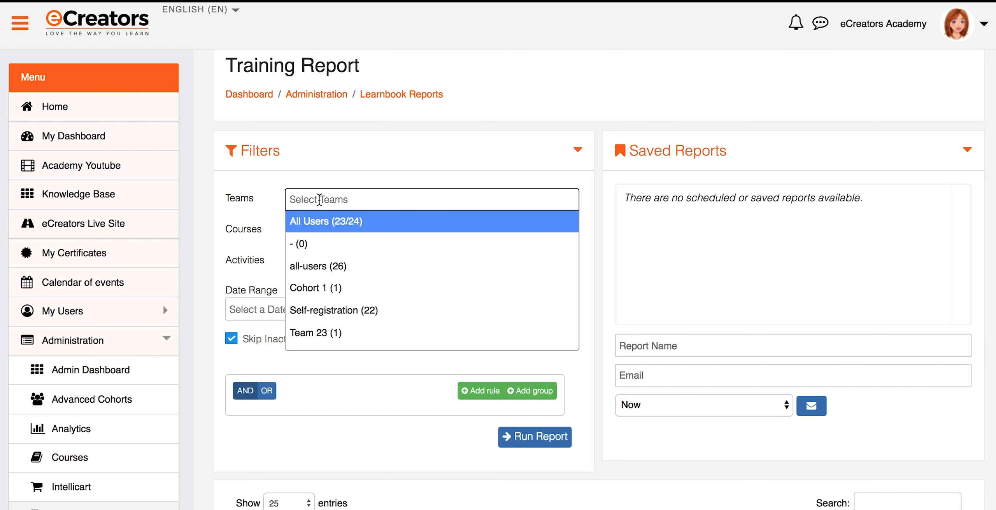
click(321, 225)
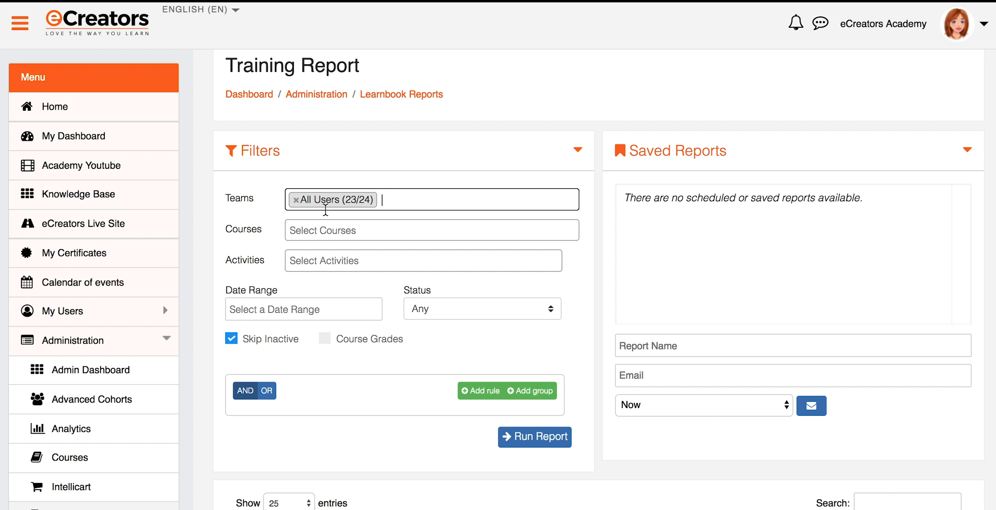
click(325, 237)
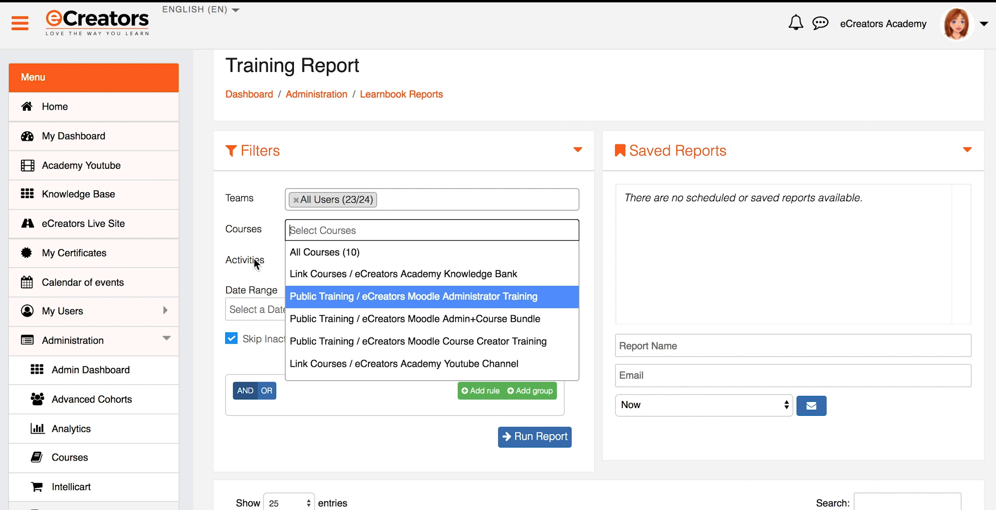
click(258, 267)
click(339, 259)
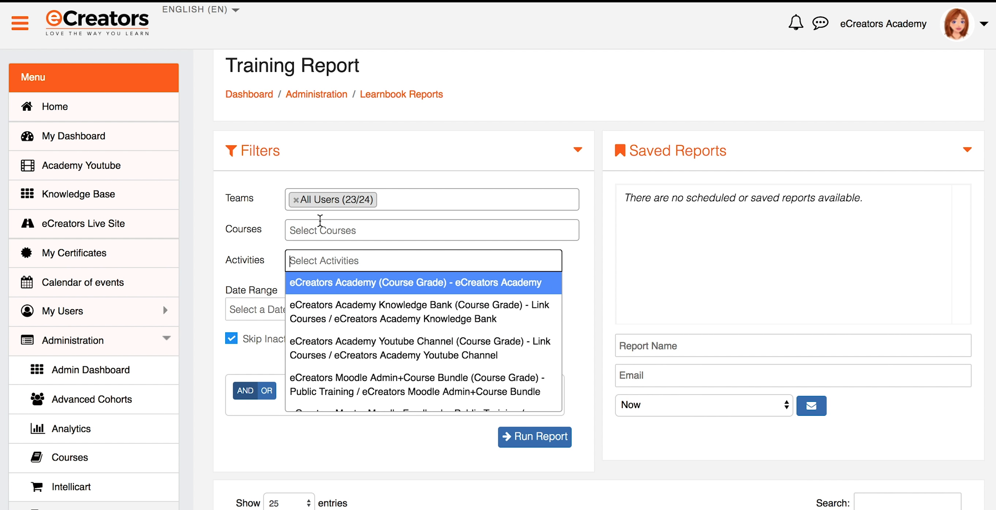
click(276, 253)
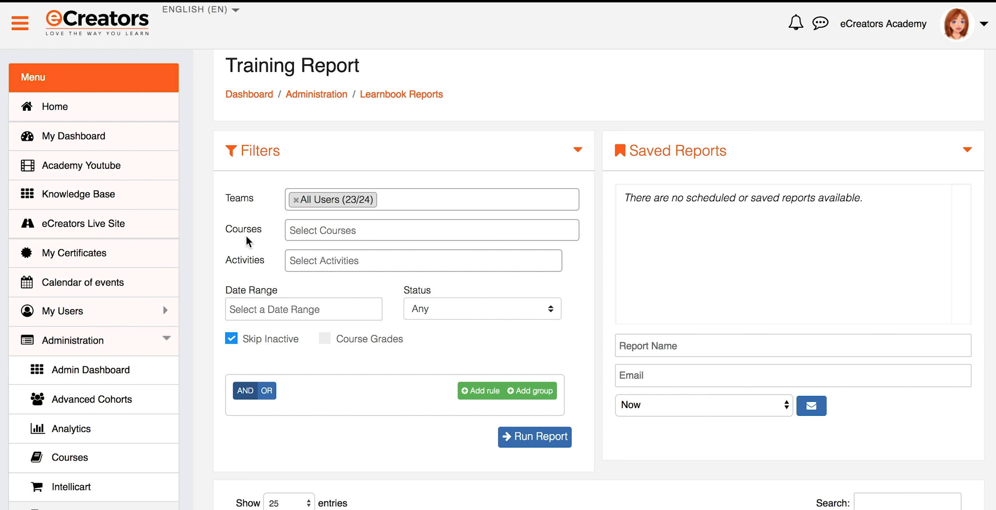
click(298, 230)
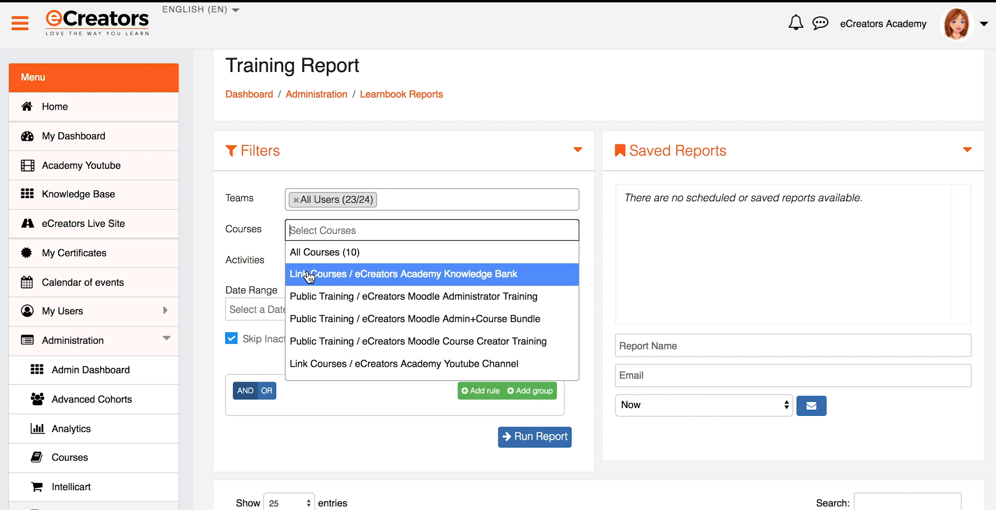
click(266, 262)
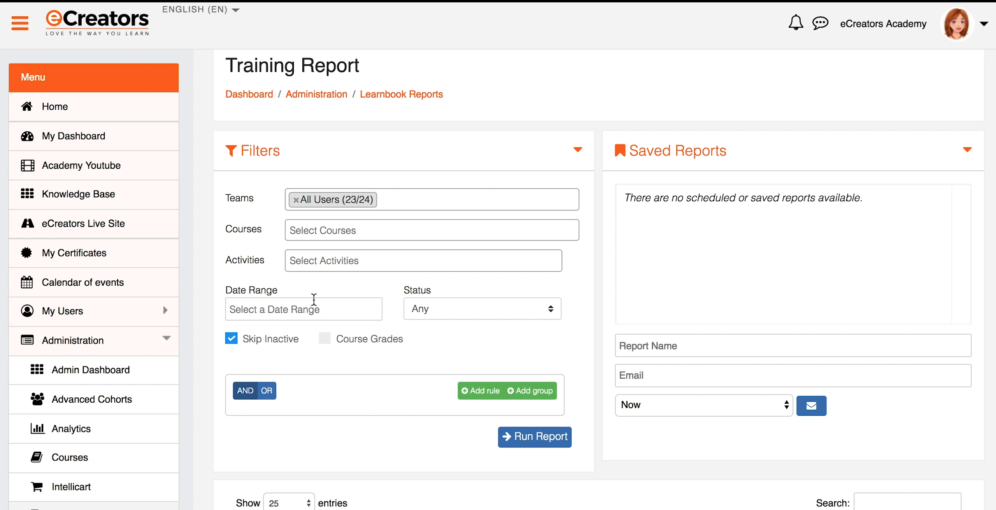
click(413, 316)
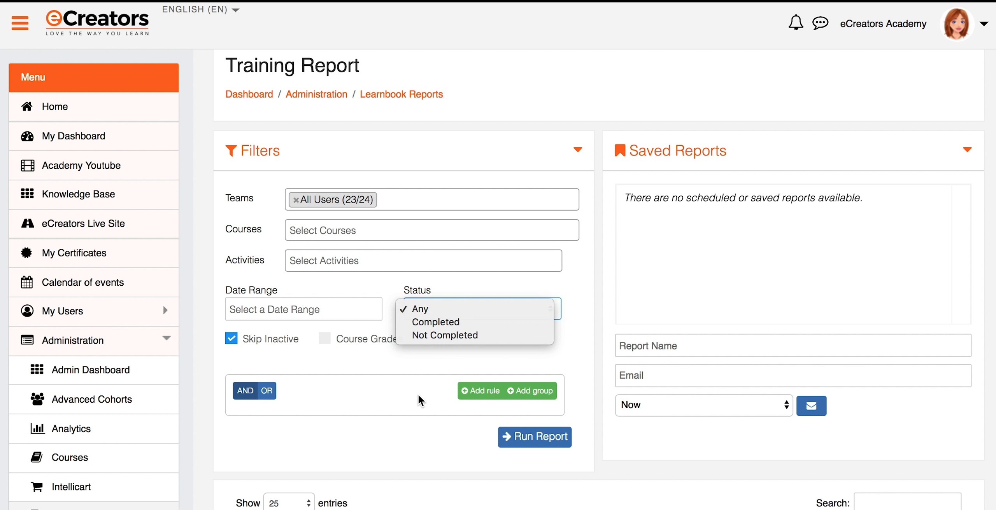
click(325, 384)
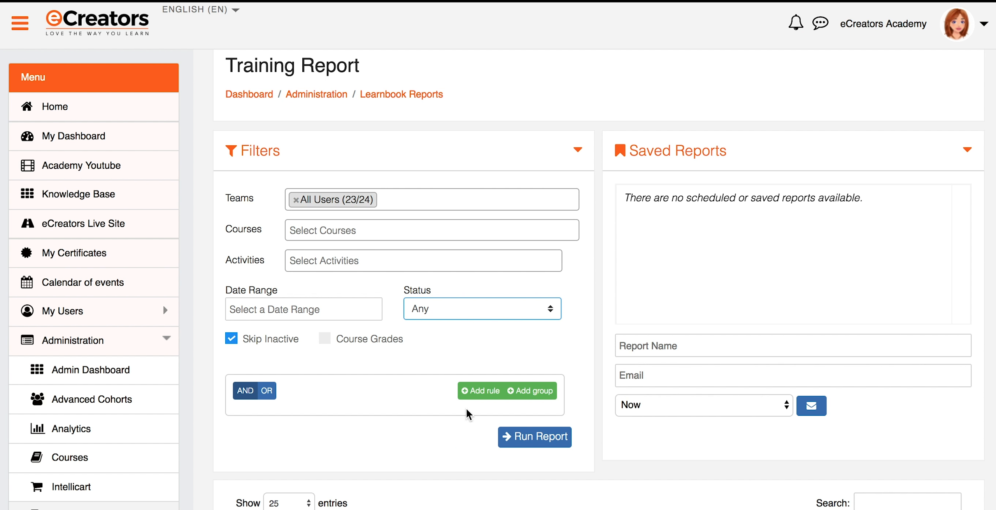
Add a new filter rule, leave its field unchosen, then delete the empty rule row.
click(481, 391)
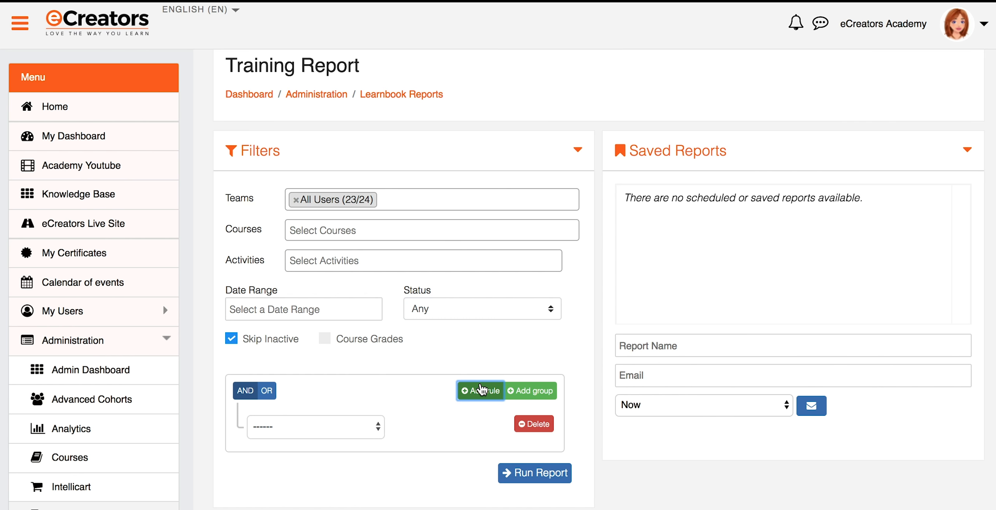
click(372, 428)
scroll(349, 429, down, 5)
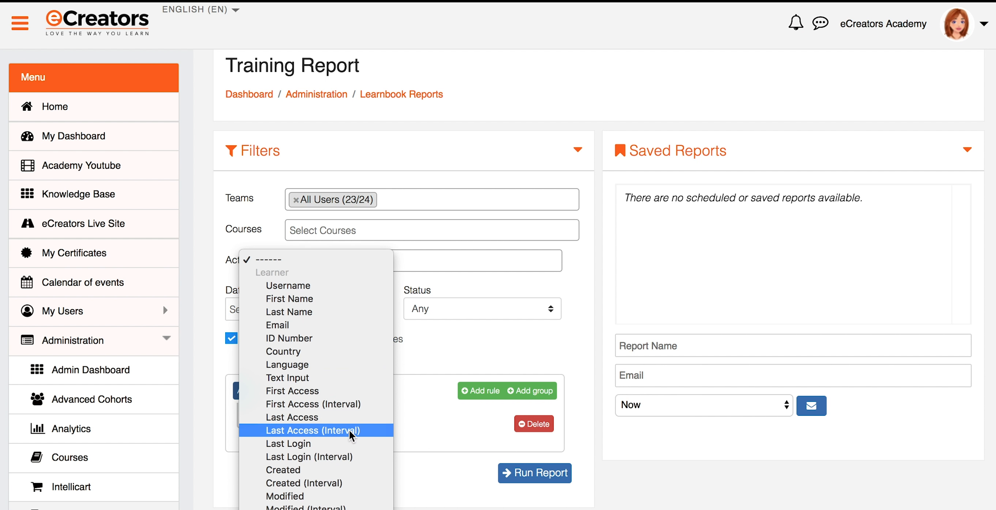
scroll(349, 429, down, 4)
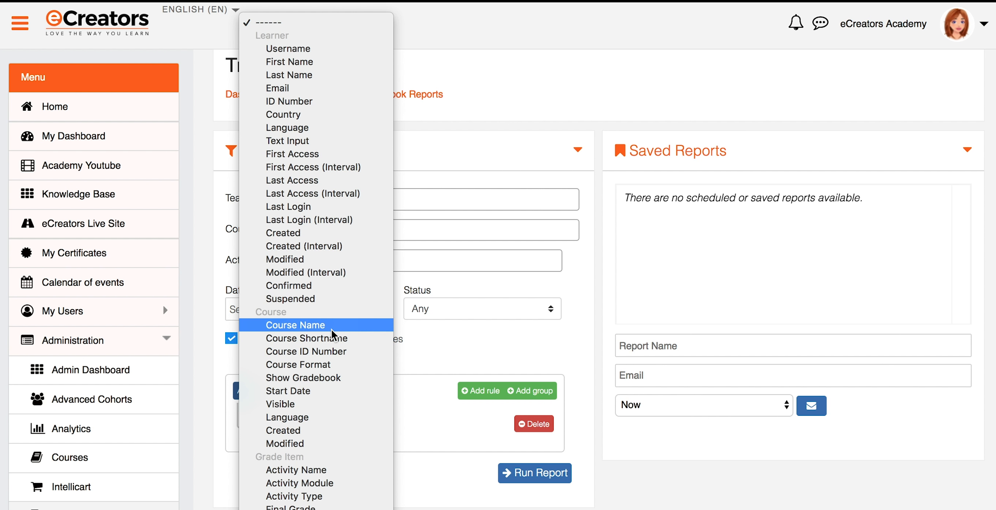
click(443, 357)
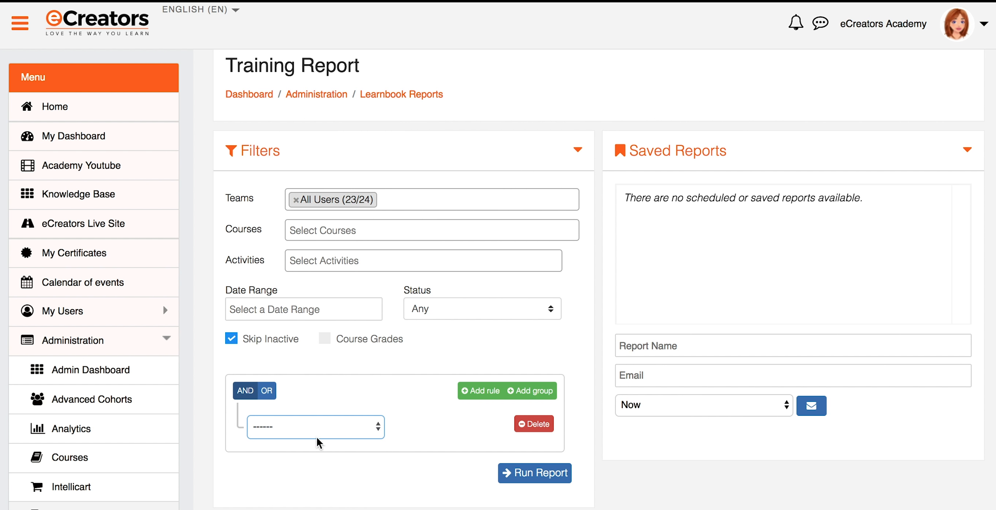
click(536, 424)
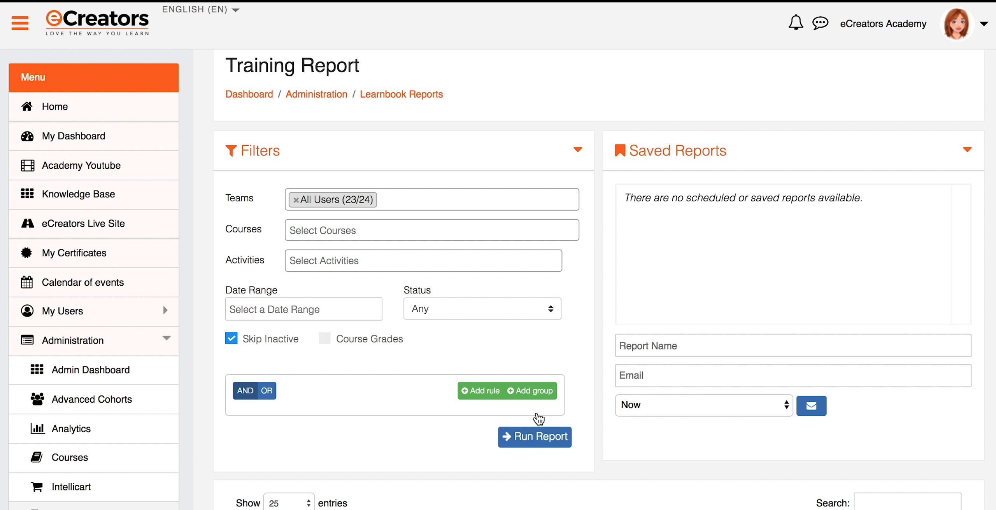
Run the report and review each learner's course and Test Quiz results, including the Completed one.
click(536, 443)
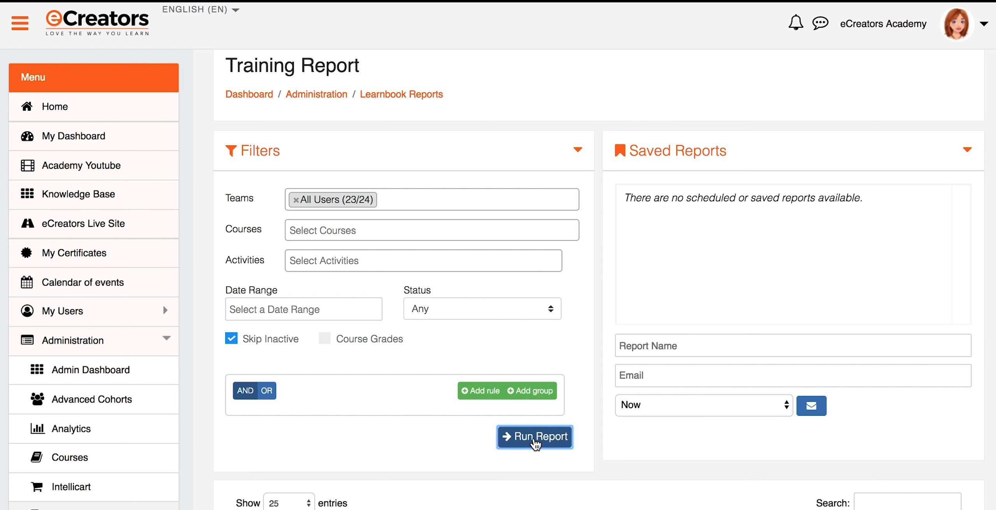
scroll(534, 439, down, 8)
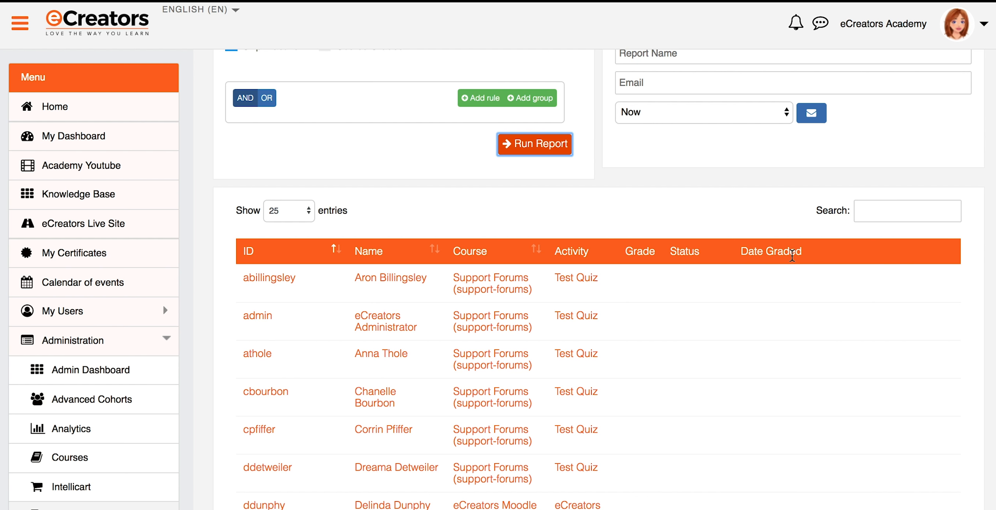
scroll(756, 293, down, 15)
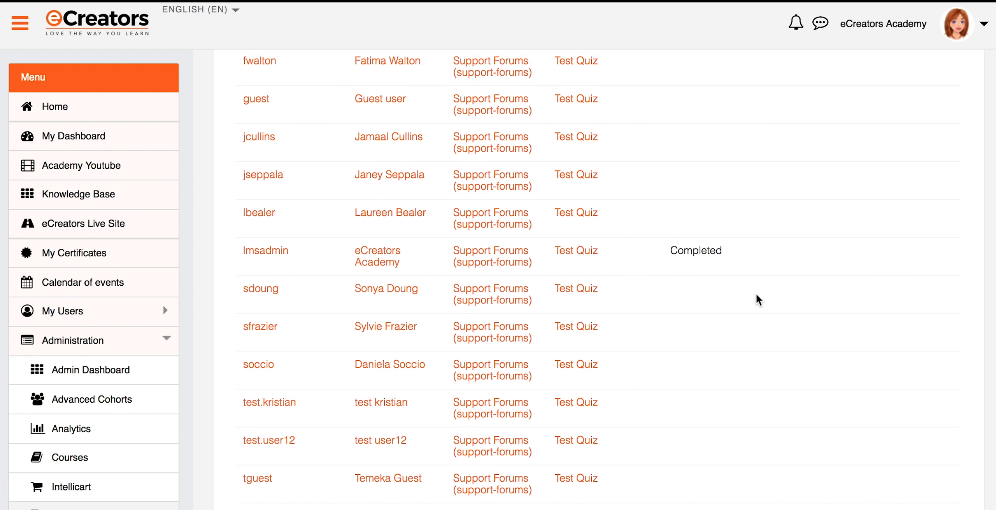
drag(668, 249, 727, 251)
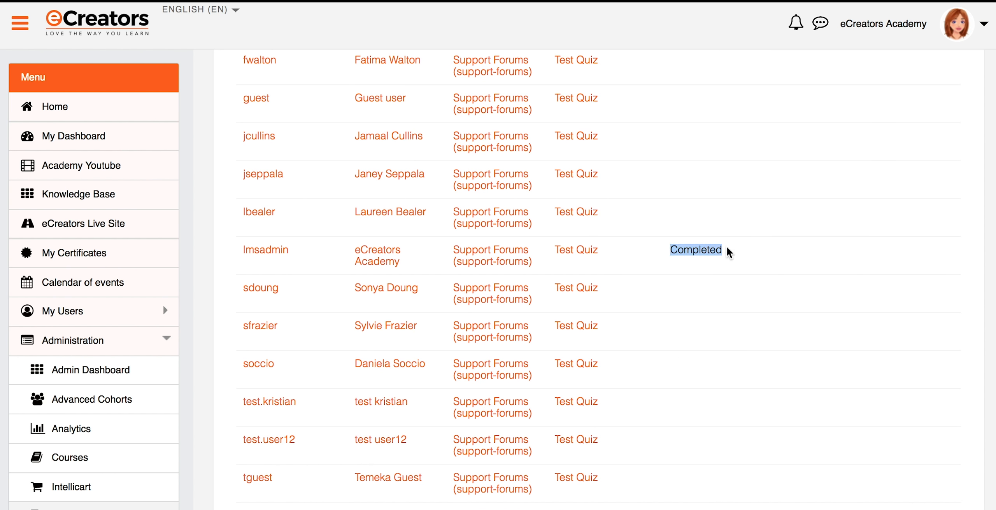
scroll(703, 316, down, 1)
scroll(704, 317, down, 10)
scroll(704, 317, up, 20)
scroll(705, 301, up, 8)
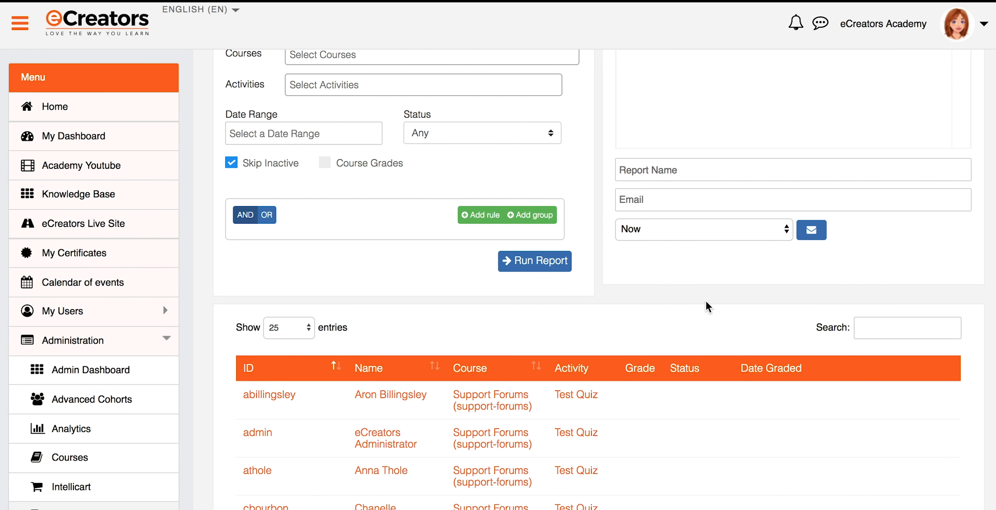
scroll(705, 301, down, 4)
scroll(705, 306, down, 2)
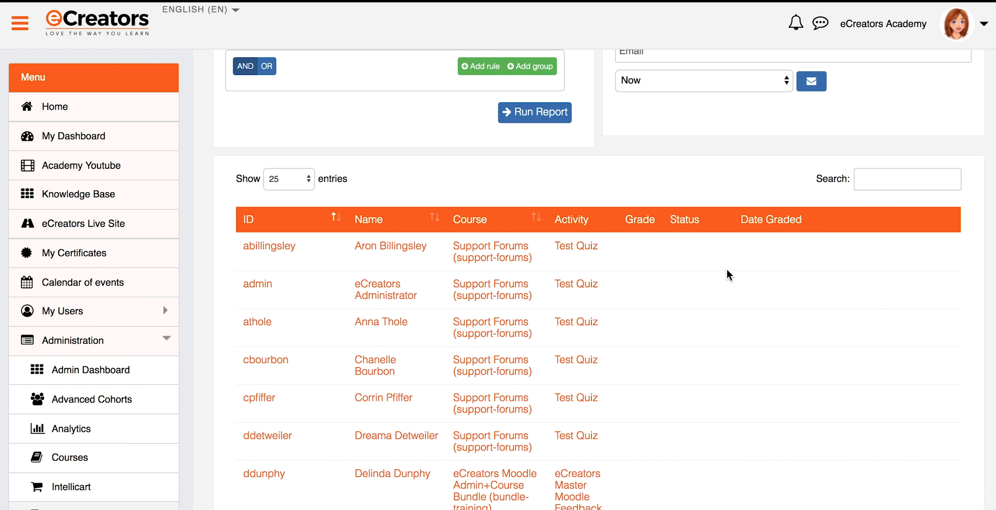
scroll(759, 292, down, 10)
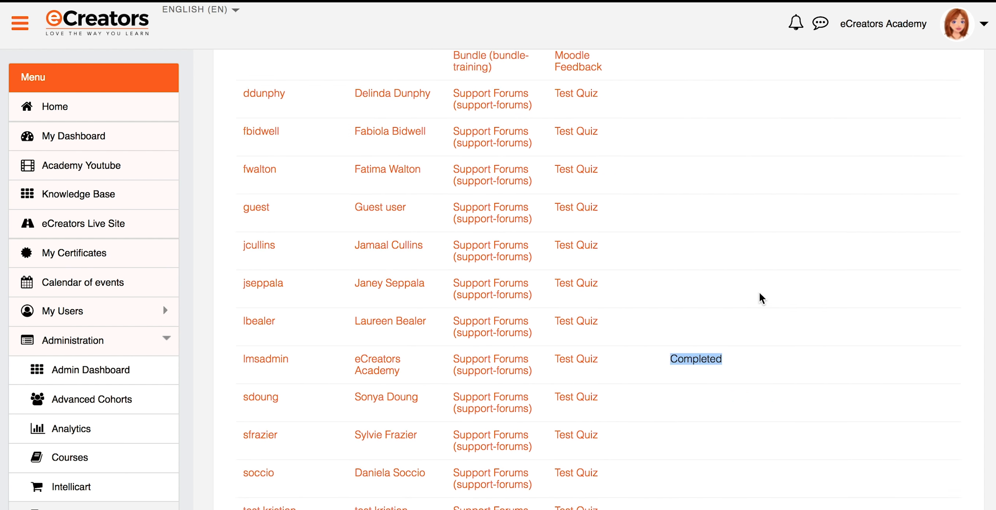
scroll(760, 292, down, 9)
scroll(760, 292, up, 14)
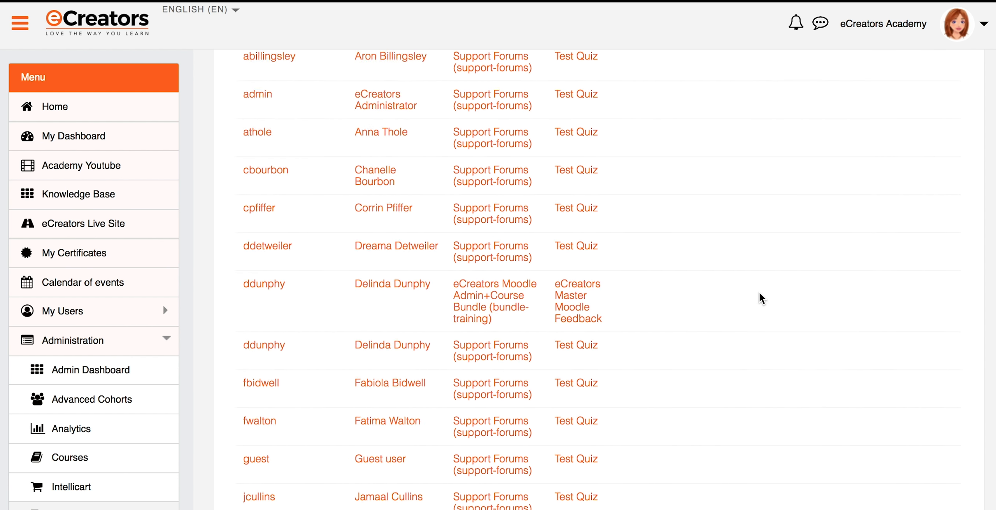
scroll(760, 291, up, 10)
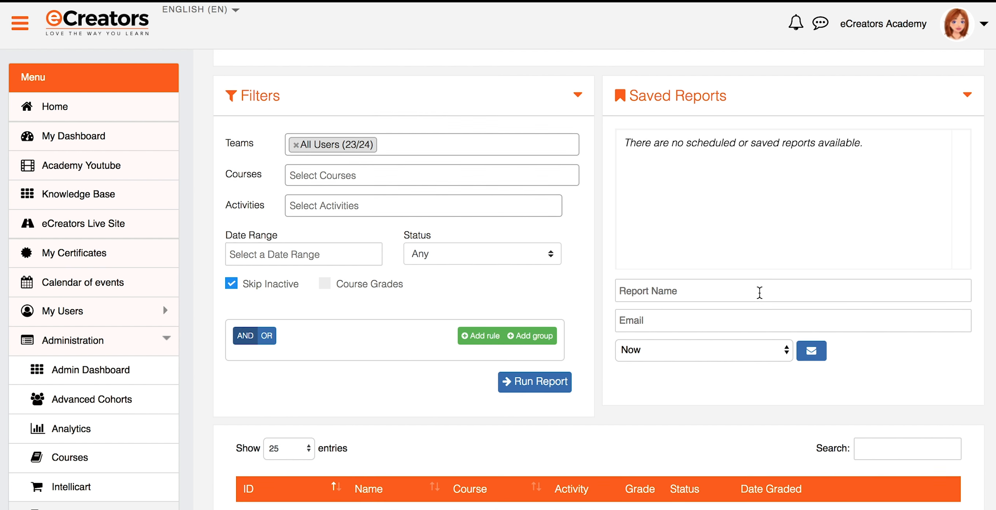
scroll(759, 293, up, 1)
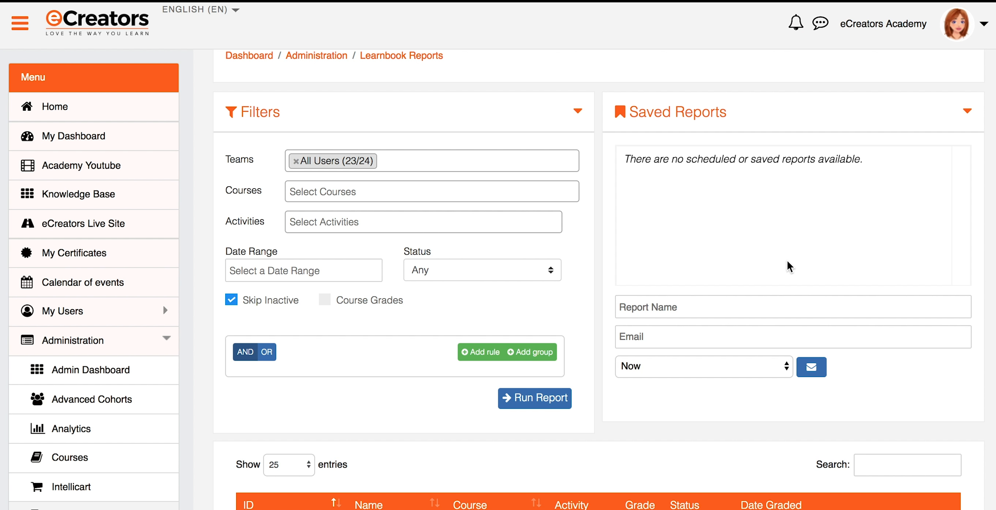
Name the saved report 'My first report' and enter the recipient's e-mail address.
click(729, 307)
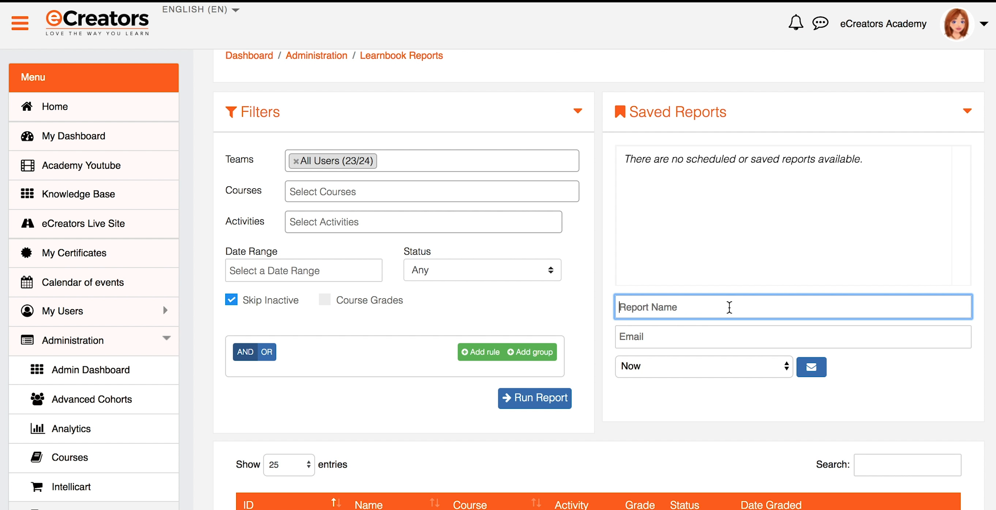
text(My first report)
click(701, 342)
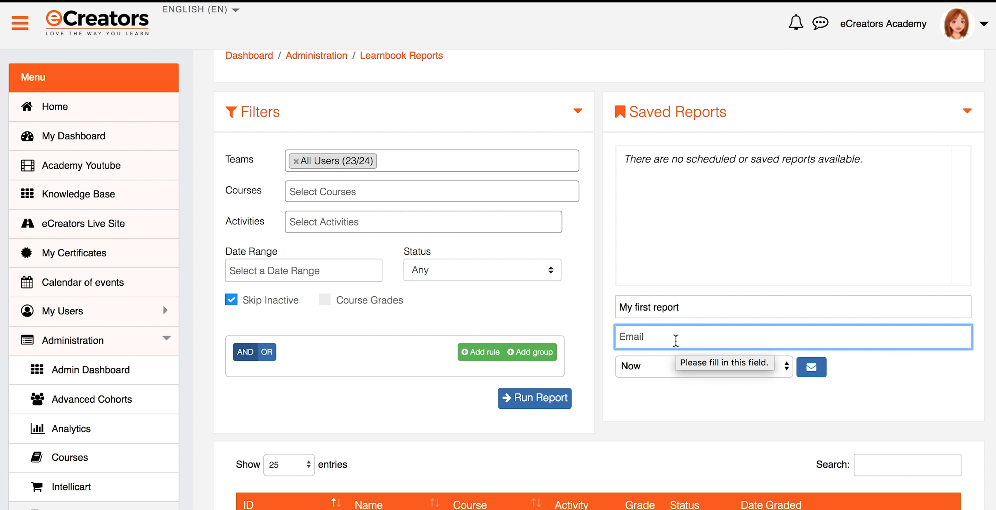
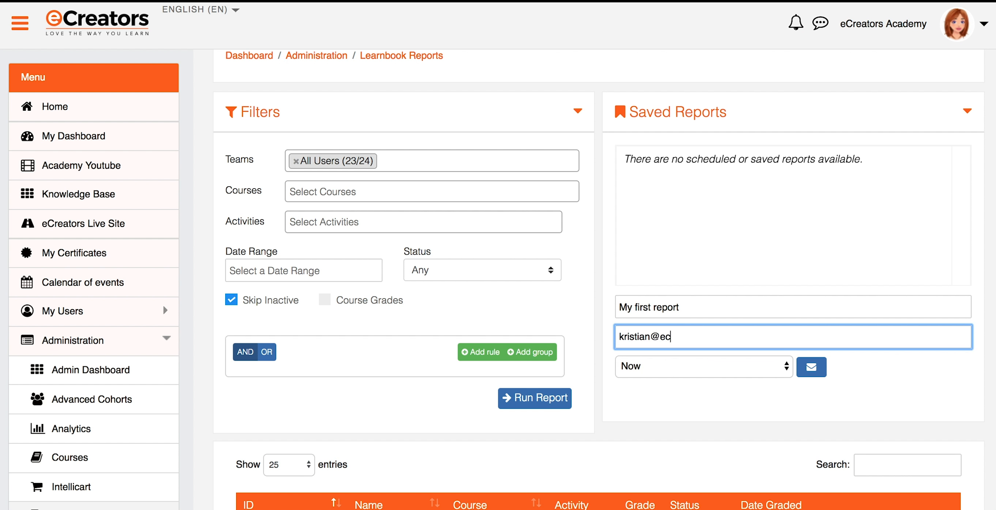
Schedule 'My first report' for Every Monday and save it as an emailed report.
click(784, 372)
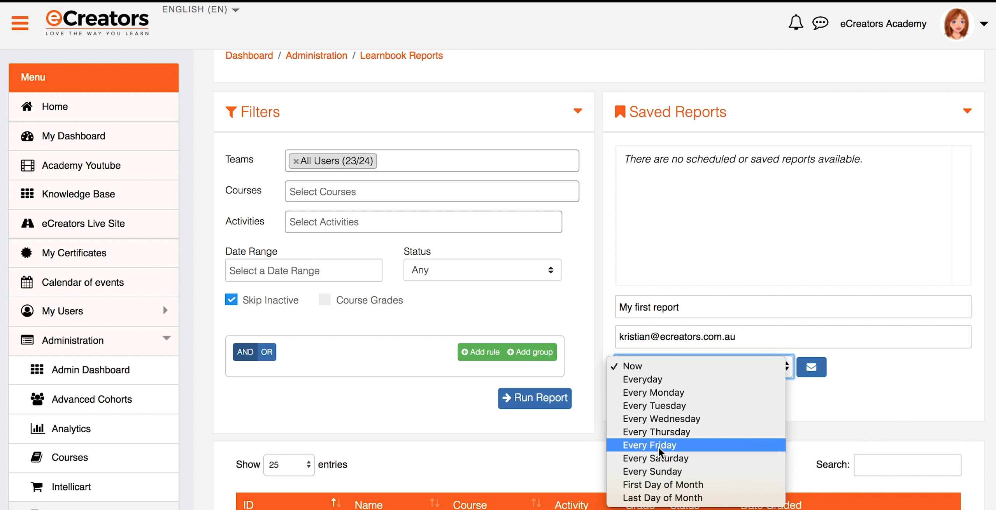
click(655, 392)
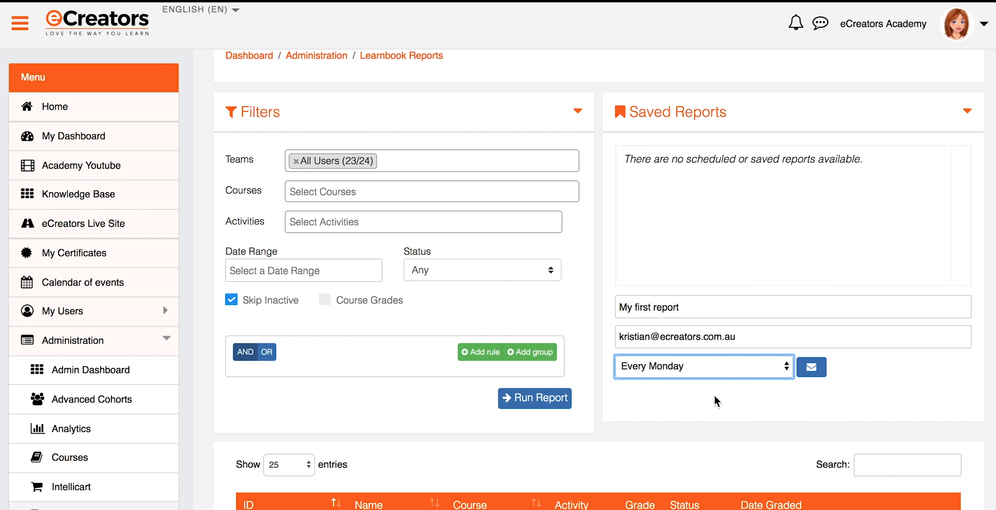
click(814, 376)
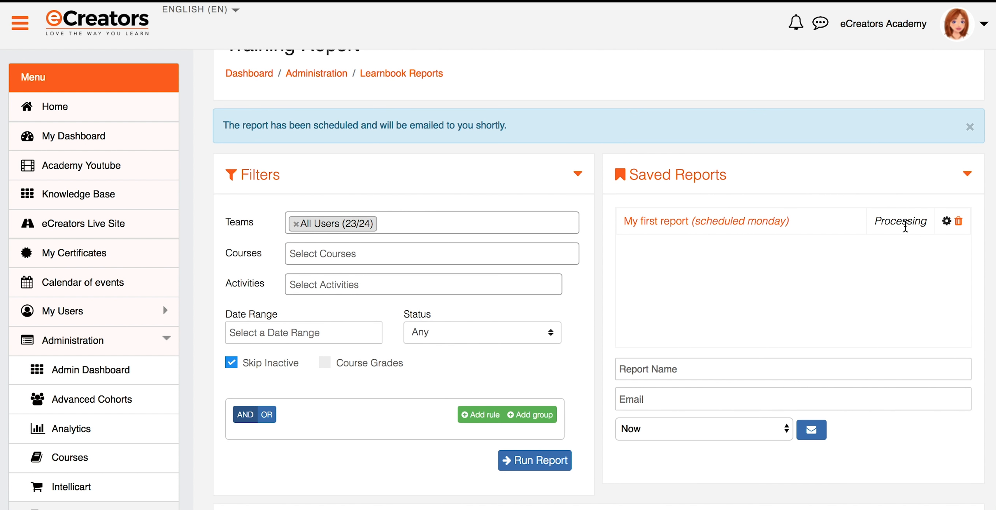
drag(226, 126, 502, 133)
click(542, 137)
scroll(899, 252, down, 2)
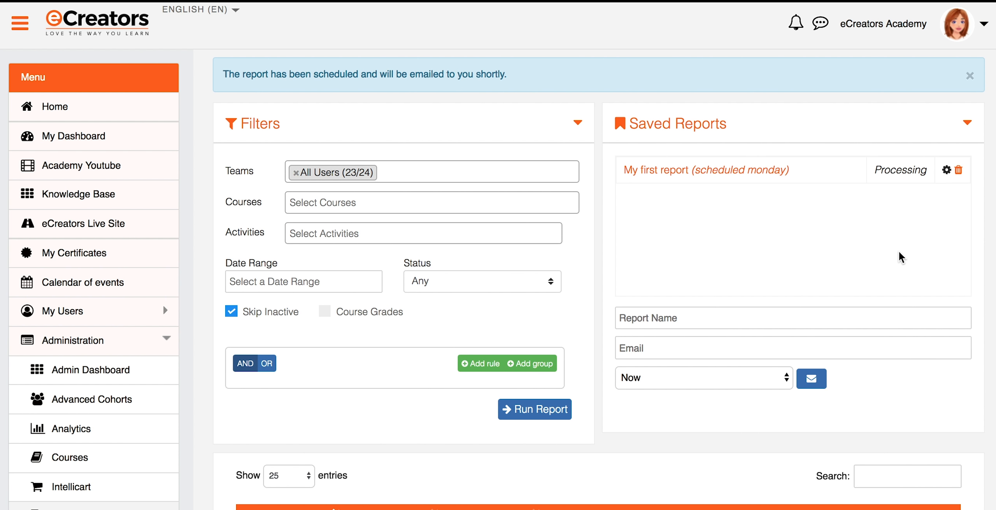